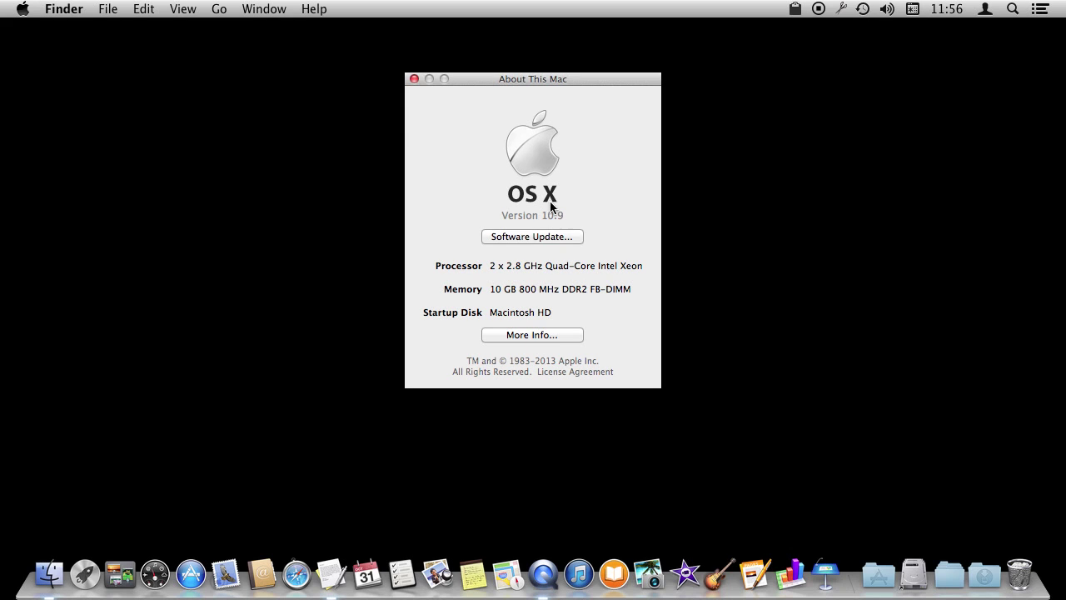
# - Close the About This Mac window showing OS X 10.9
pyautogui.click(414, 79)
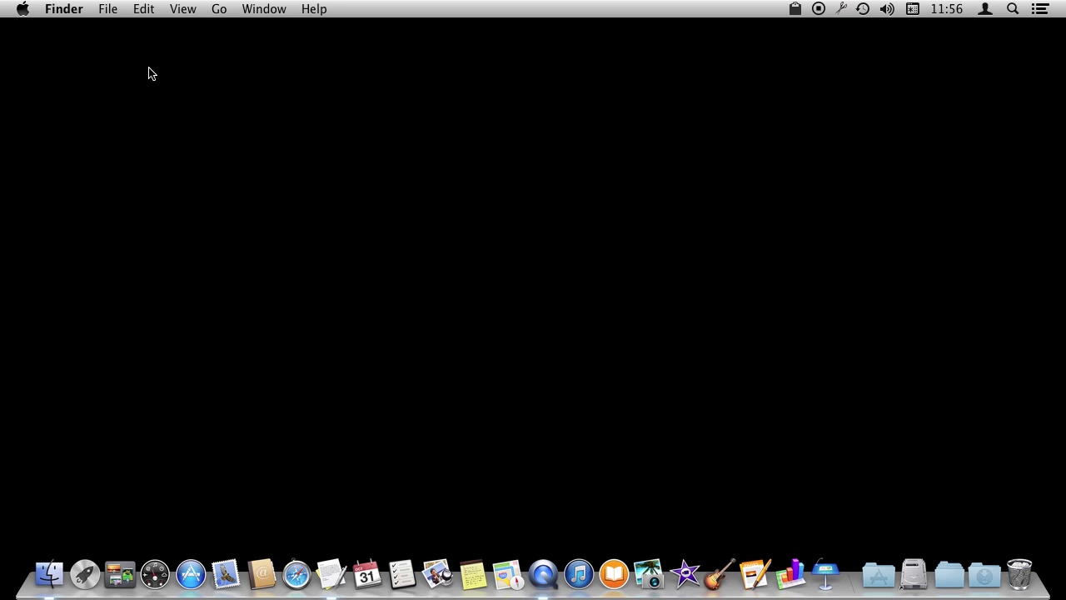
pyautogui.click(107, 10)
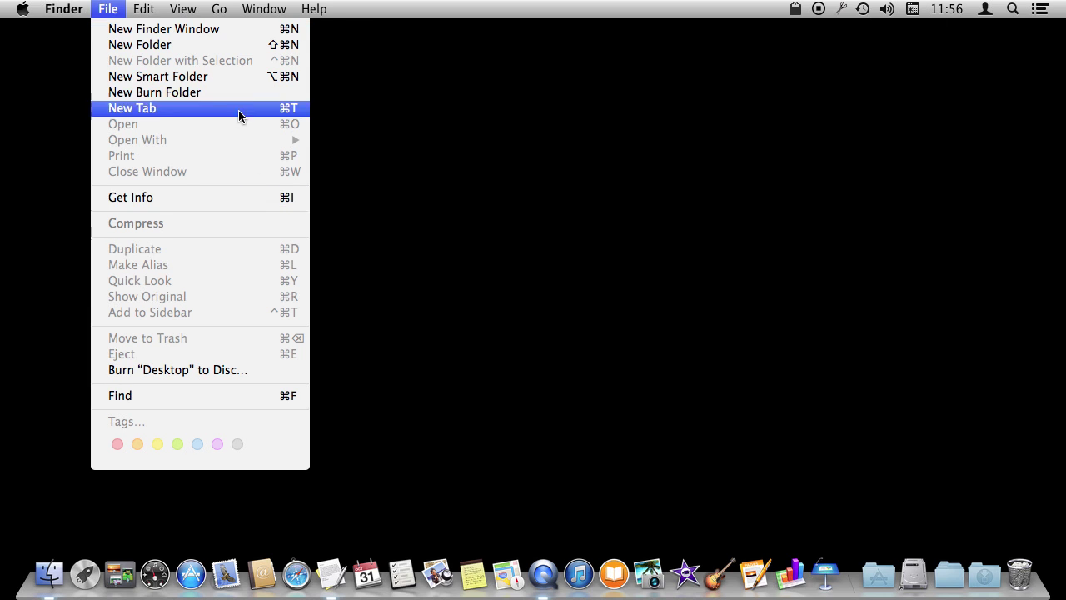
pyautogui.moveTo(190, 10)
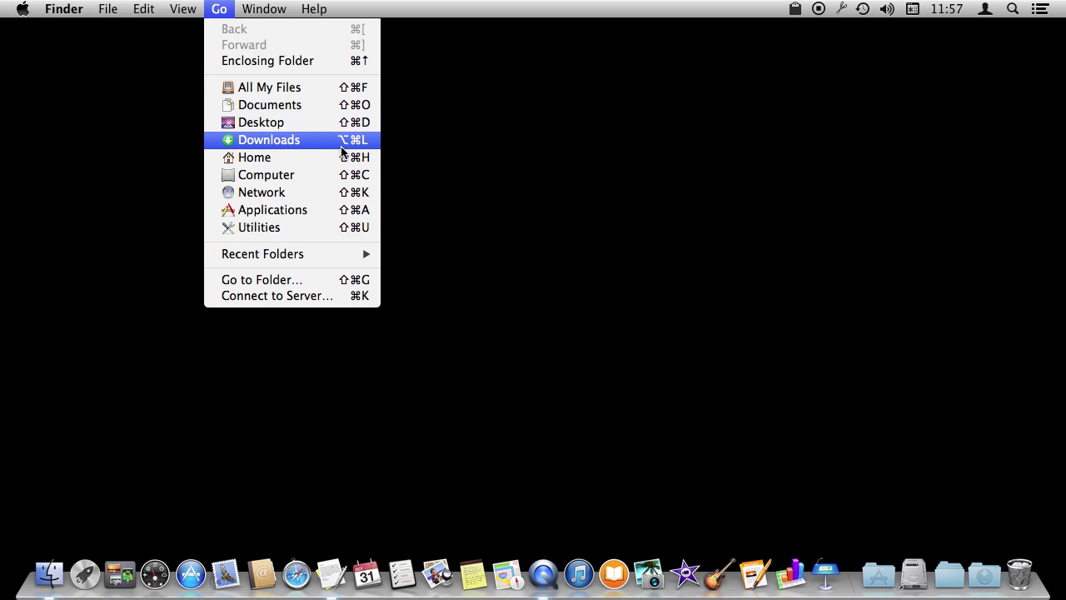
pyautogui.moveTo(253, 6)
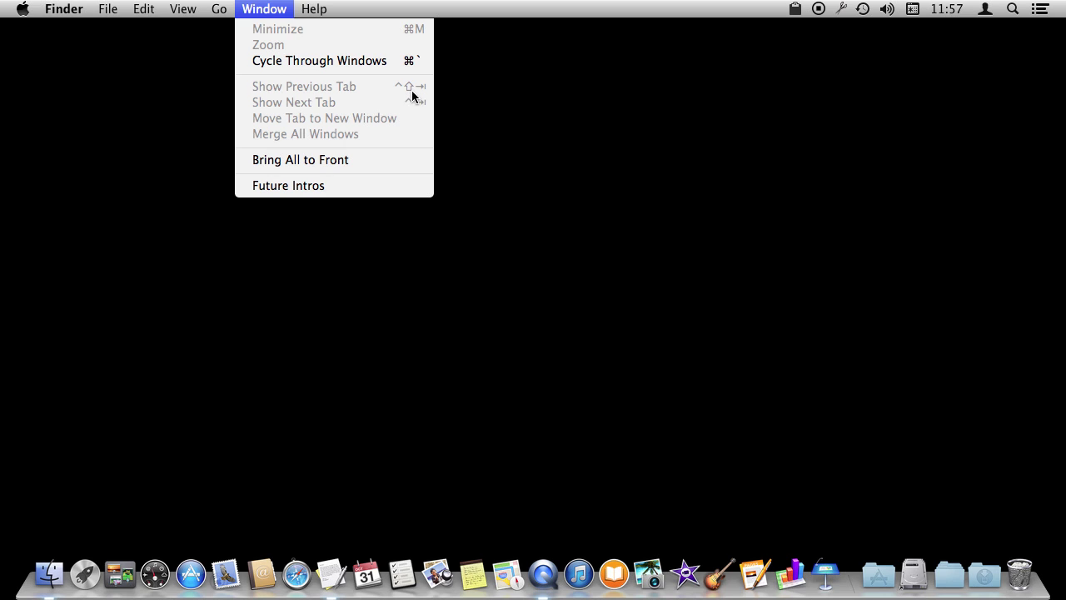
pyautogui.click(246, 9)
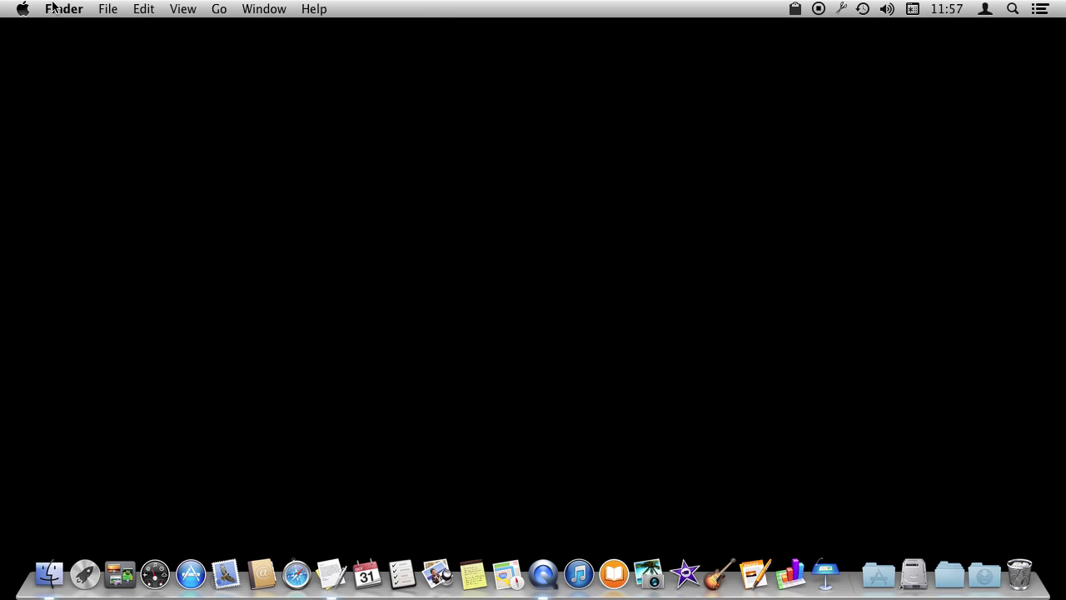
# - Launch TextEdit from the Dock and browse its menus, holding Option to reveal alternate commands
pyautogui.click(335, 575)
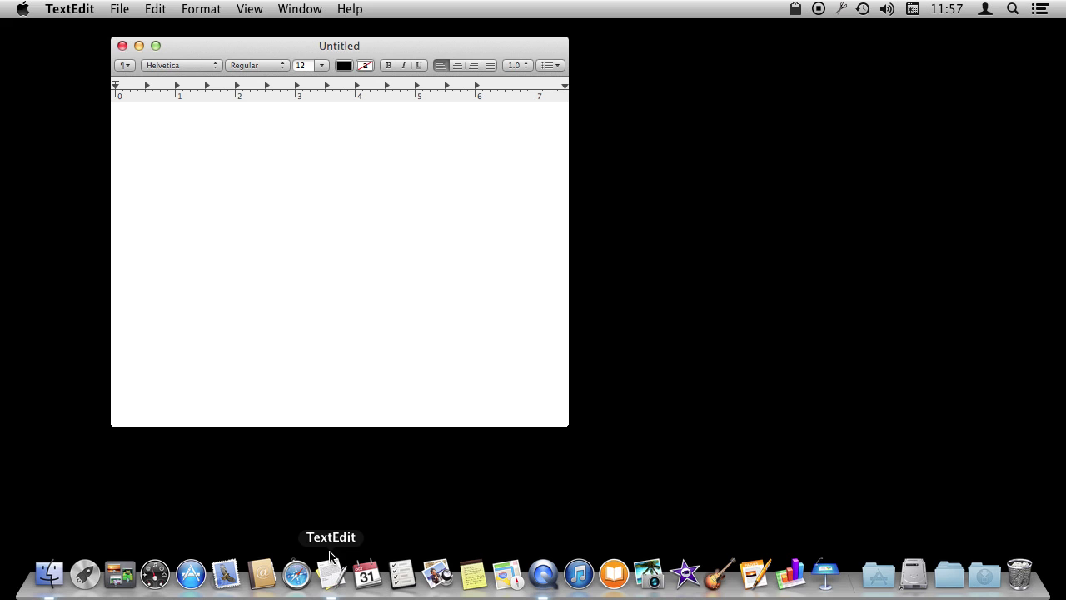
pyautogui.click(199, 10)
pyautogui.moveTo(237, 11)
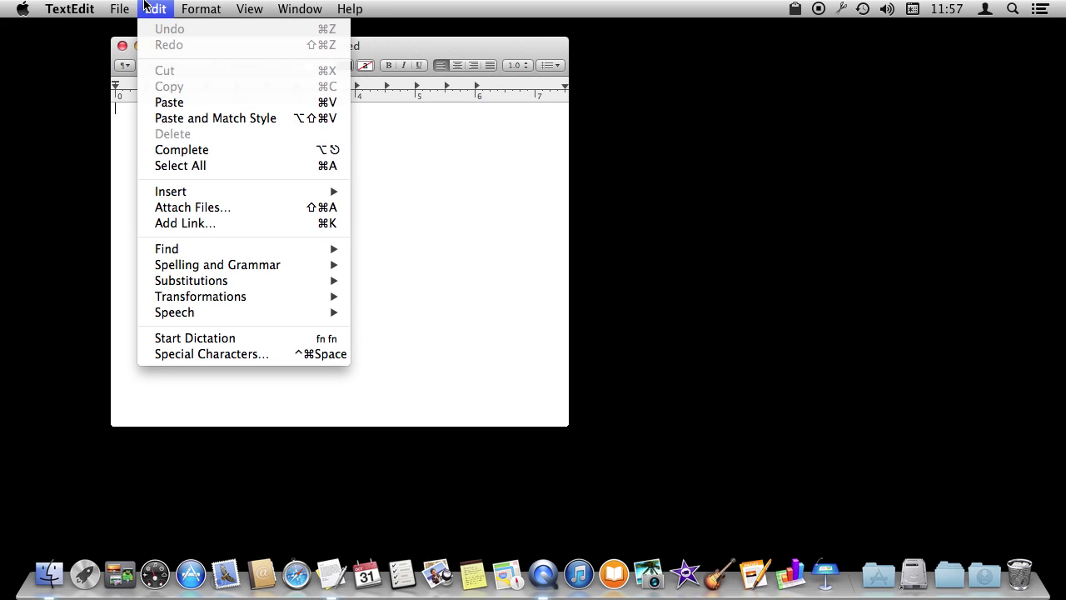
pyautogui.press('alt')
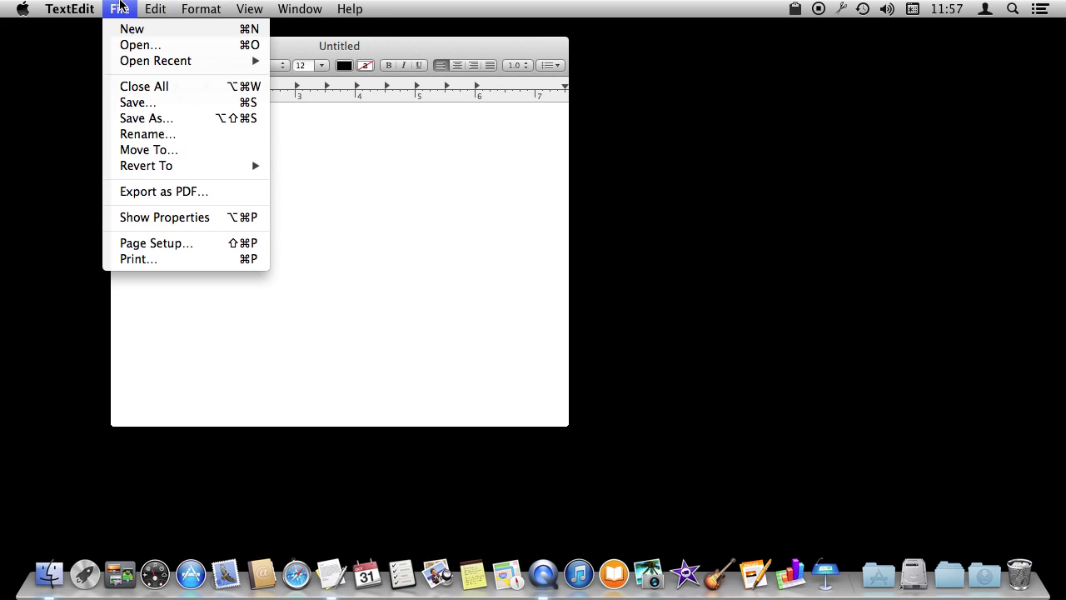
pyautogui.press('alt')
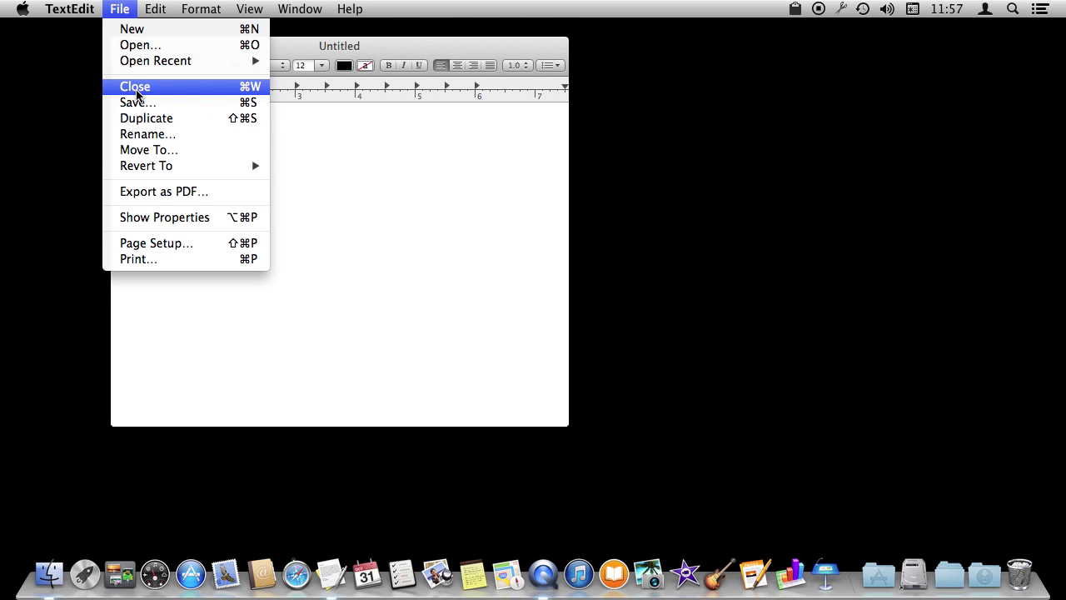
pyautogui.press('alt')
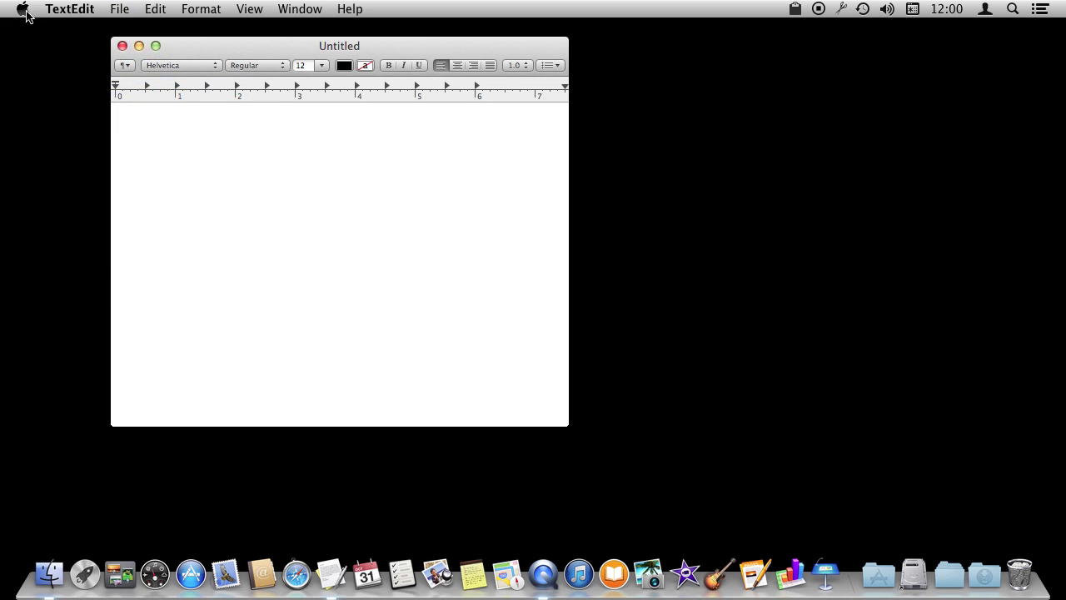
# - Open System Preferences to the Keyboard pane's Shortcuts tab
pyautogui.click(22, 9)
pyautogui.click(48, 90)
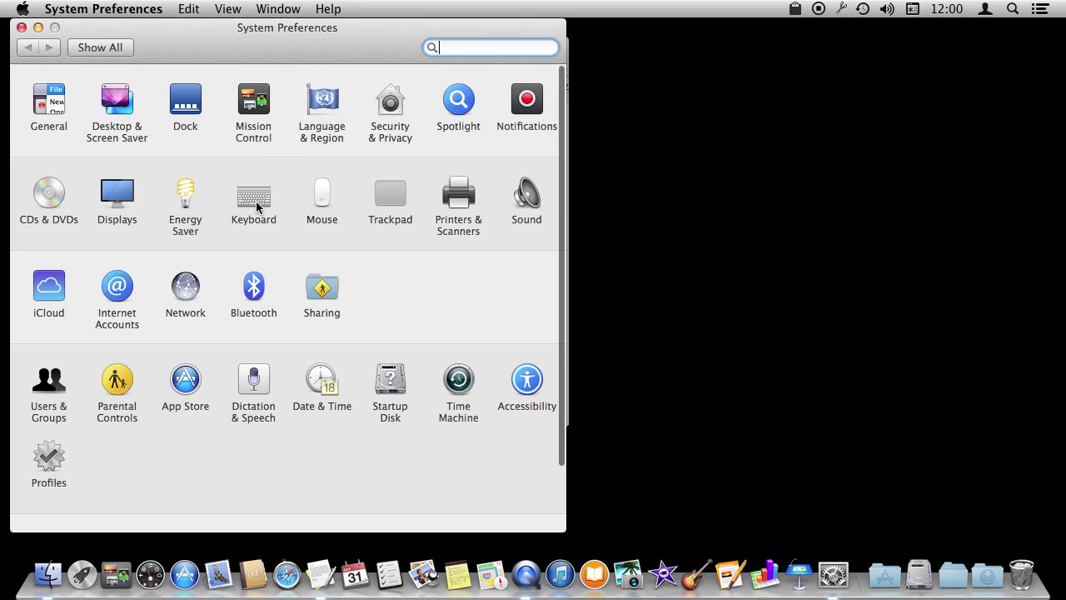
pyautogui.click(256, 205)
pyautogui.click(292, 93)
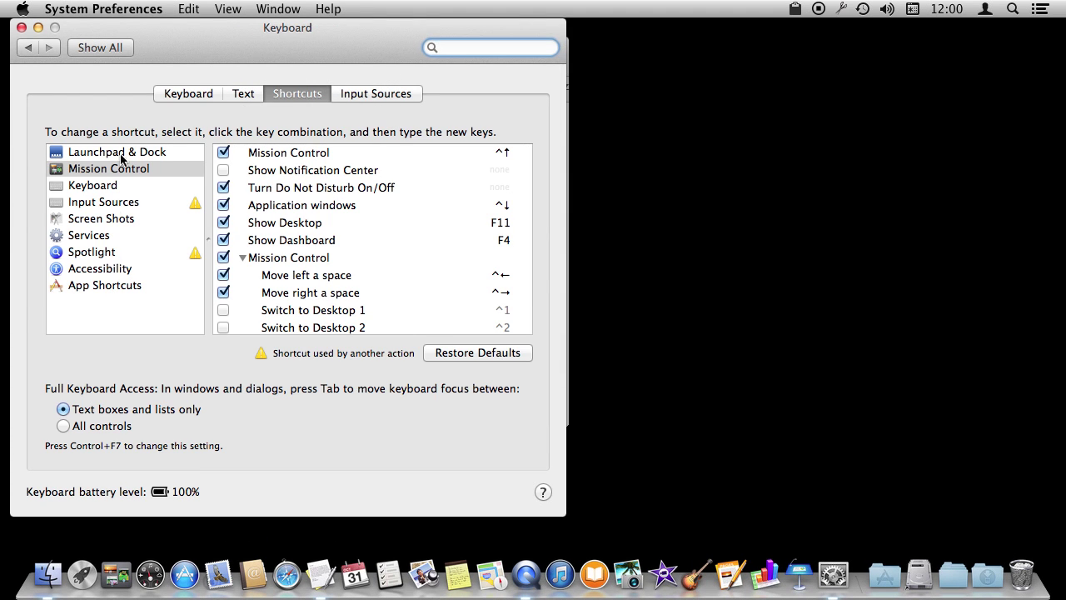
pyautogui.scroll(-2, 315, 283)
pyautogui.scroll(2, 314, 284)
# - Change Show Dashboard's shortcut to ⌥⇧⌘D as a trial, then restore it to F4
pyautogui.click(504, 242)
pyautogui.click(500, 242)
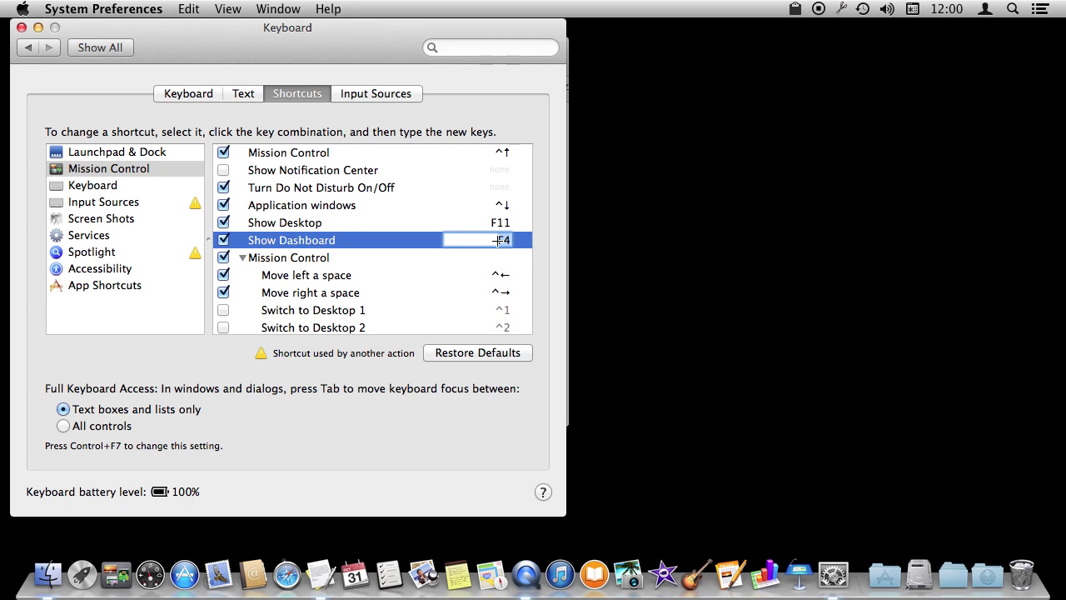
pyautogui.press('alt+shift+super+d')
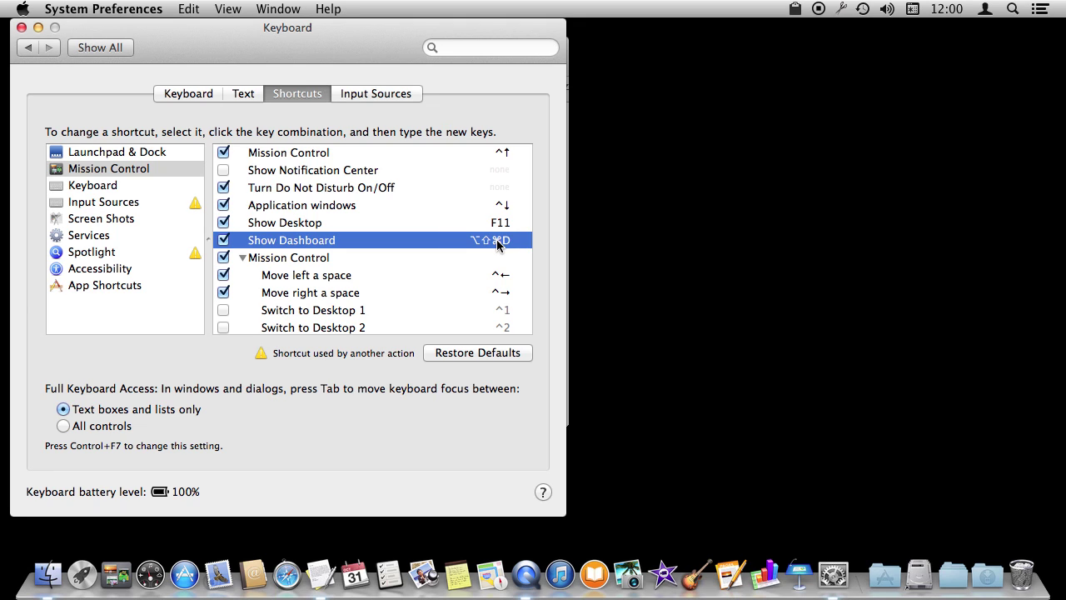
pyautogui.click(497, 241)
pyautogui.press('F4')
# - Type 'Test' in a new TextEdit document, select it, and apply Format > Font > Outline
pyautogui.click(320, 573)
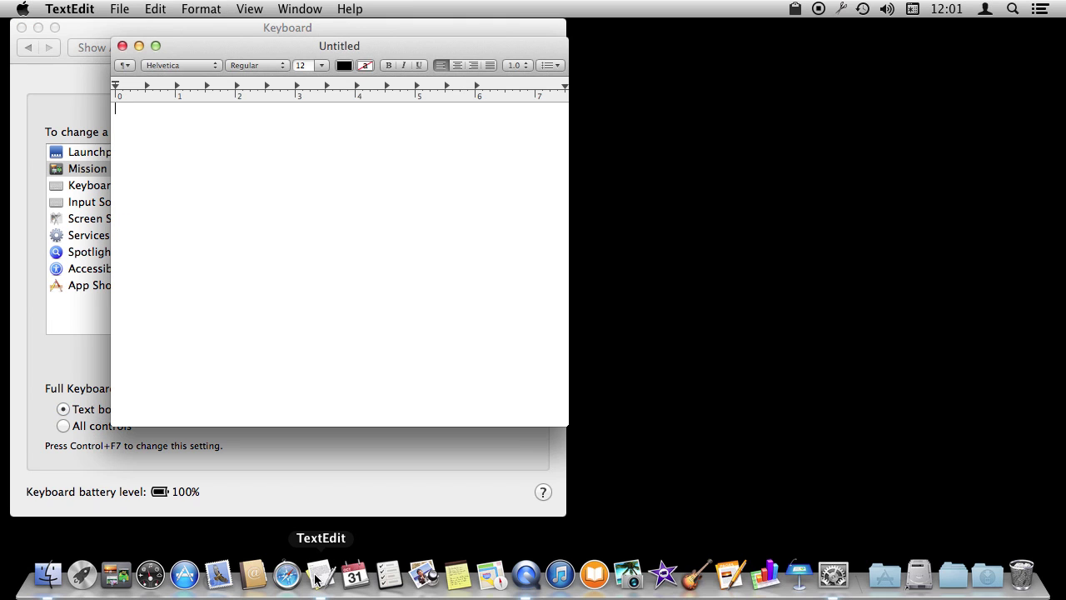
pyautogui.write('Test')
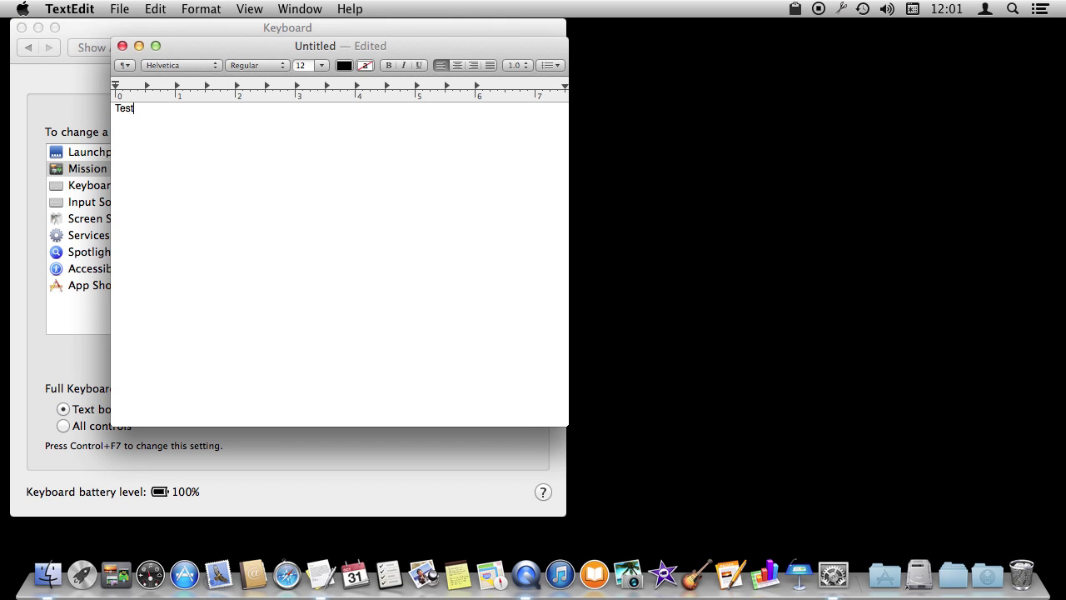
pyautogui.press('super+a')
pyautogui.click(200, 10)
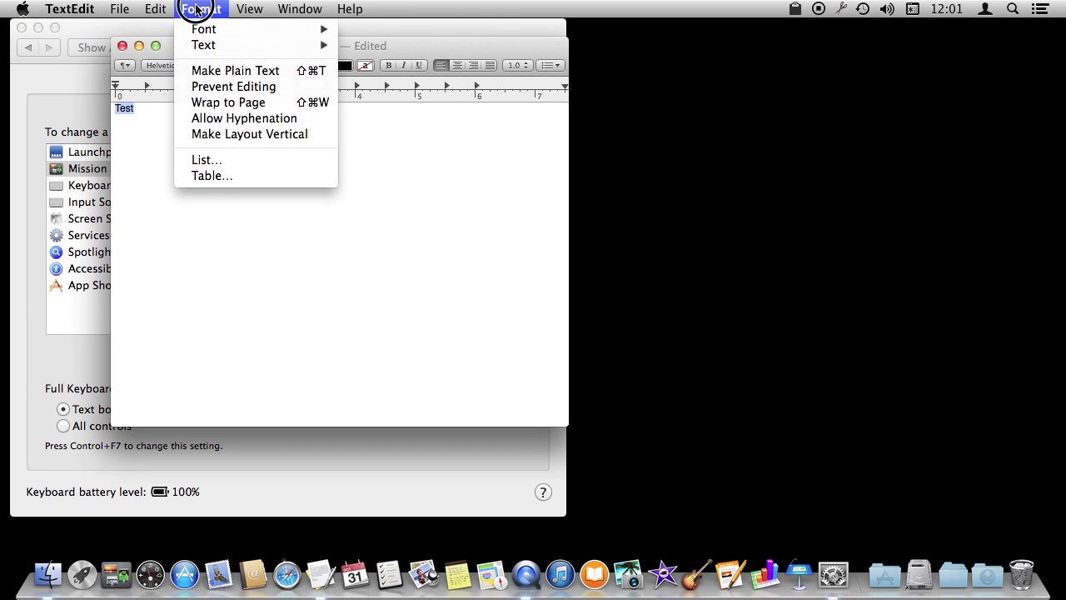
pyautogui.moveTo(201, 31)
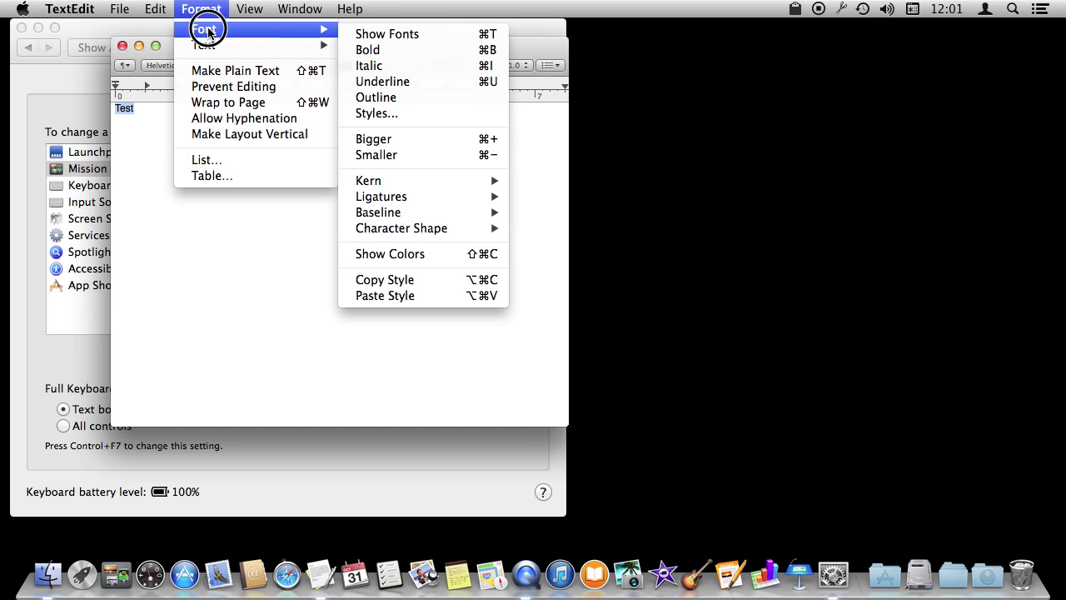
pyautogui.click(429, 101)
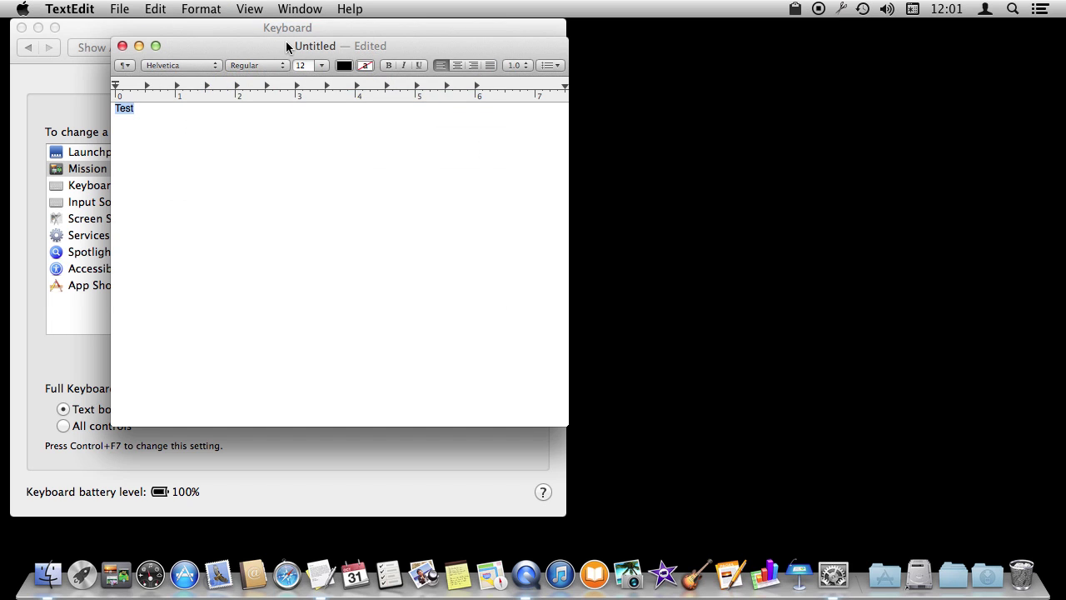
# - Reopen the Format menu to show where Outline lives, then return to Keyboard preferences
pyautogui.click(215, 10)
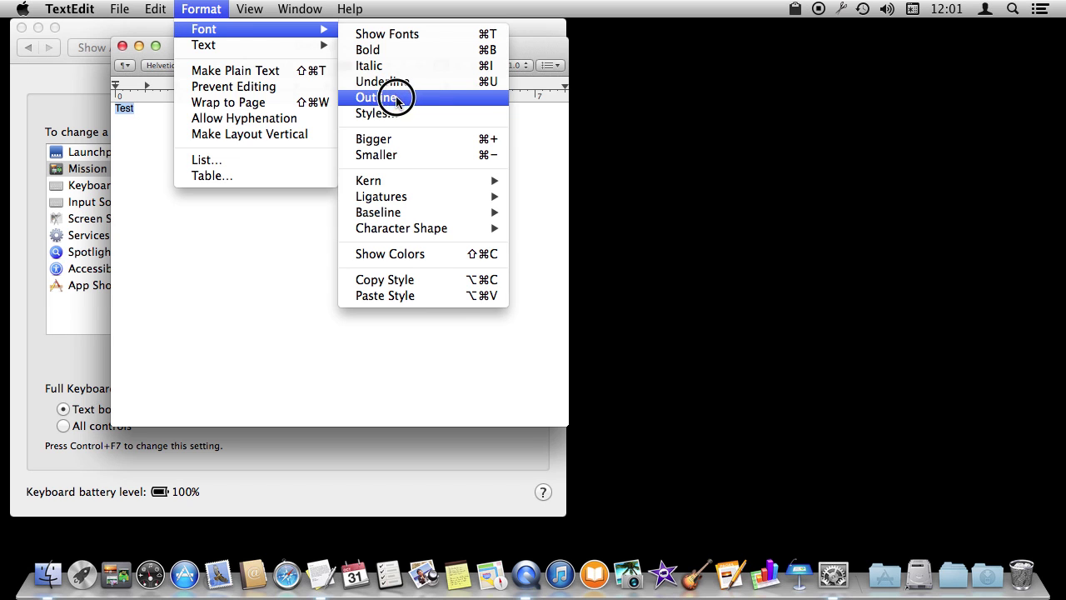
pyautogui.click(598, 106)
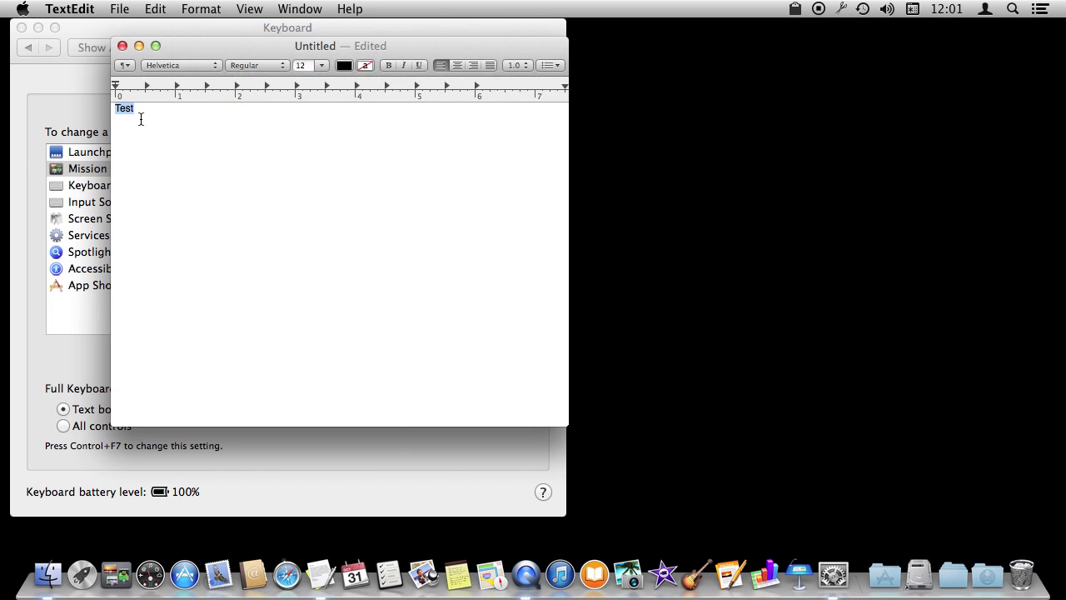
pyautogui.click(54, 115)
# - Start a new App Shortcut and choose TextEdit.app as its application
pyautogui.click(83, 285)
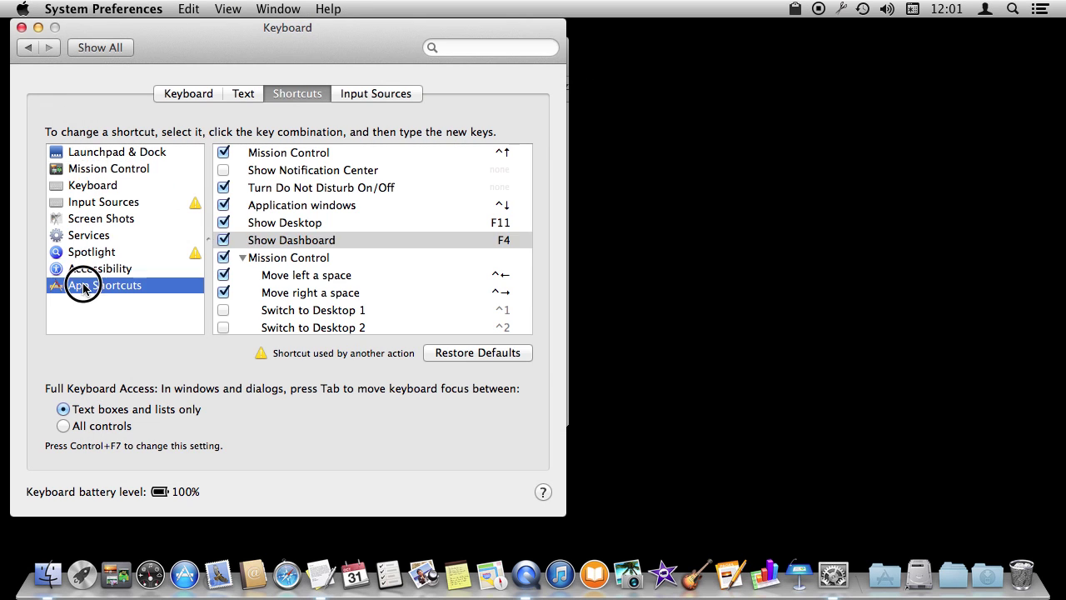
pyautogui.click(223, 353)
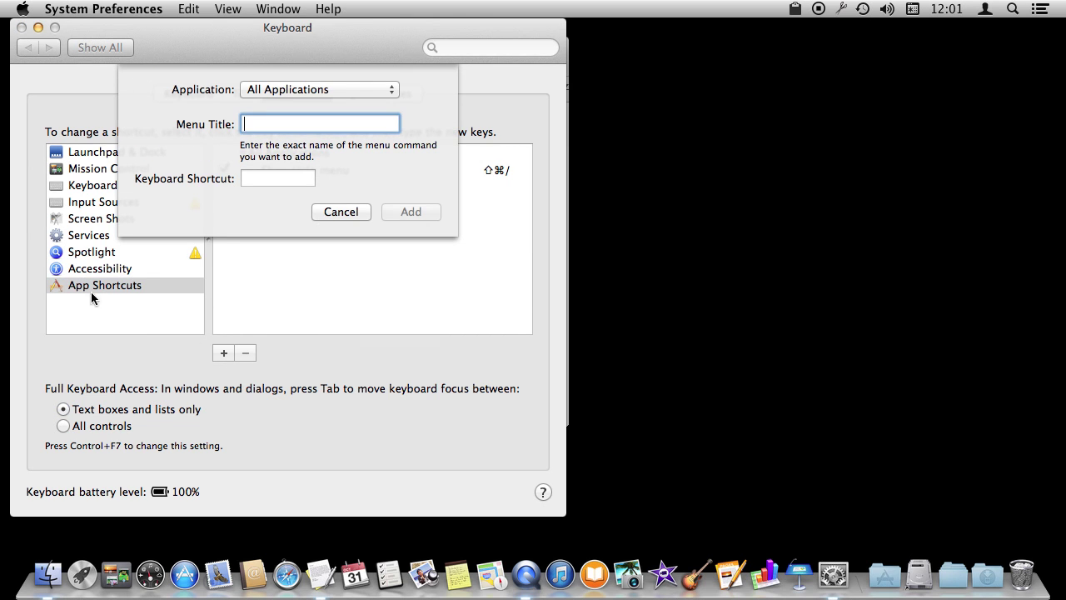
pyautogui.click(278, 92)
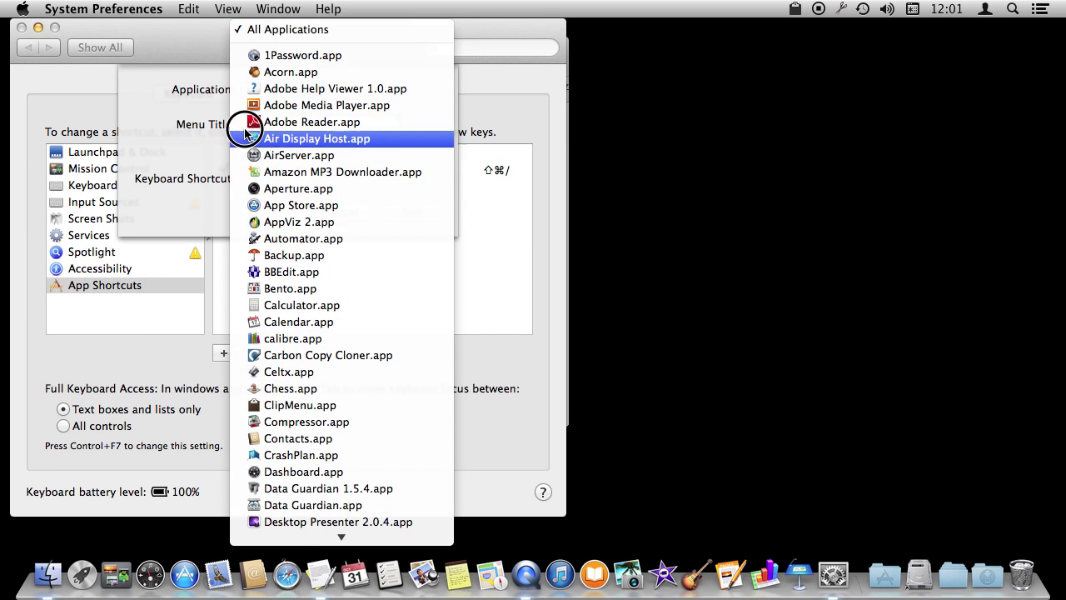
pyautogui.click(168, 50)
pyautogui.click(282, 89)
pyautogui.press('t')
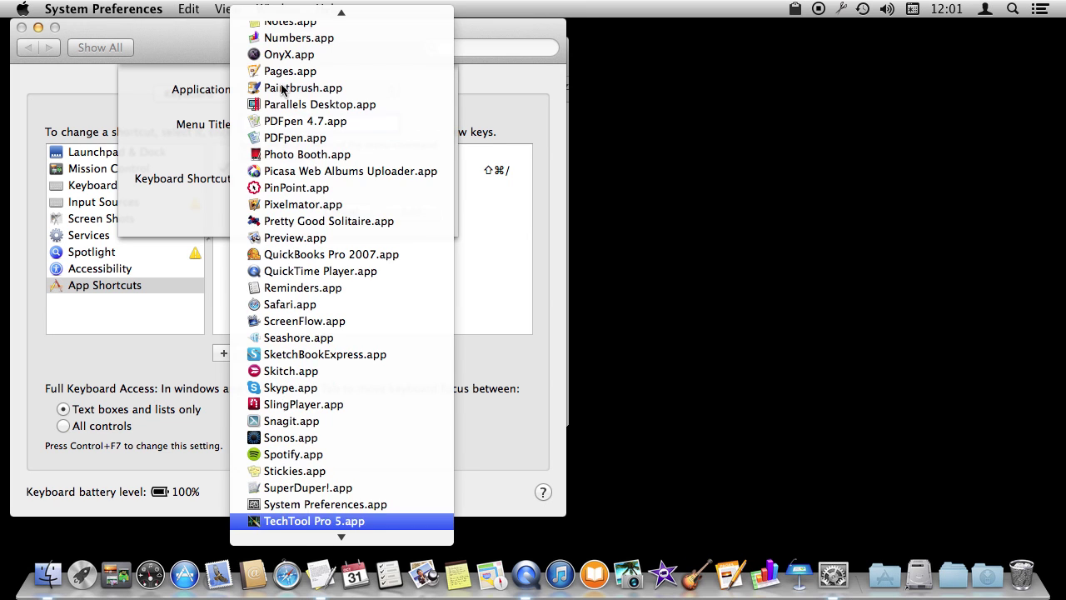
pyautogui.scroll(-5, 345, 466)
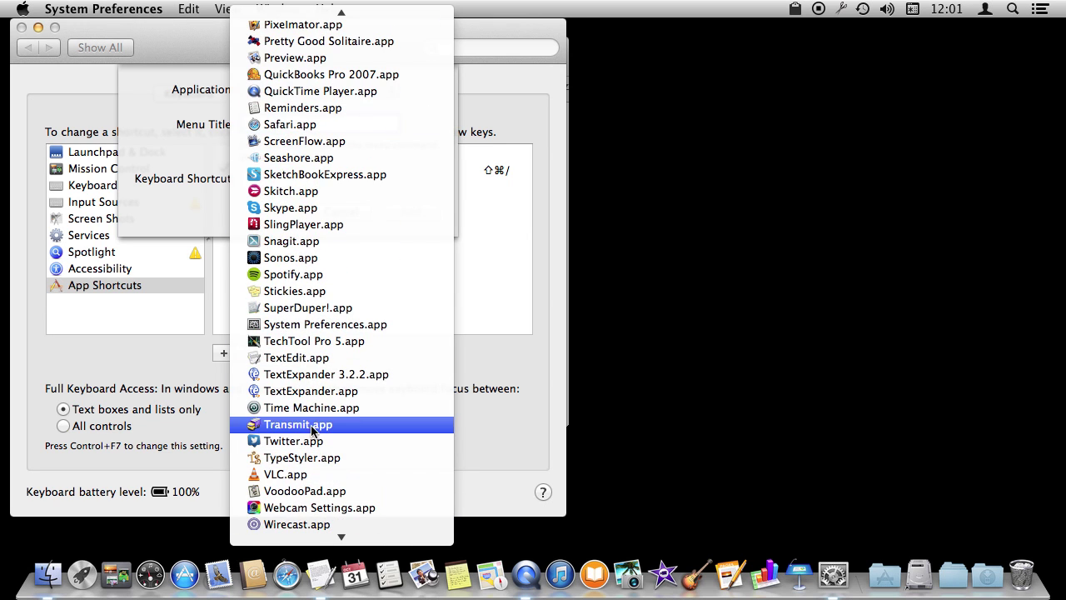
pyautogui.click(305, 360)
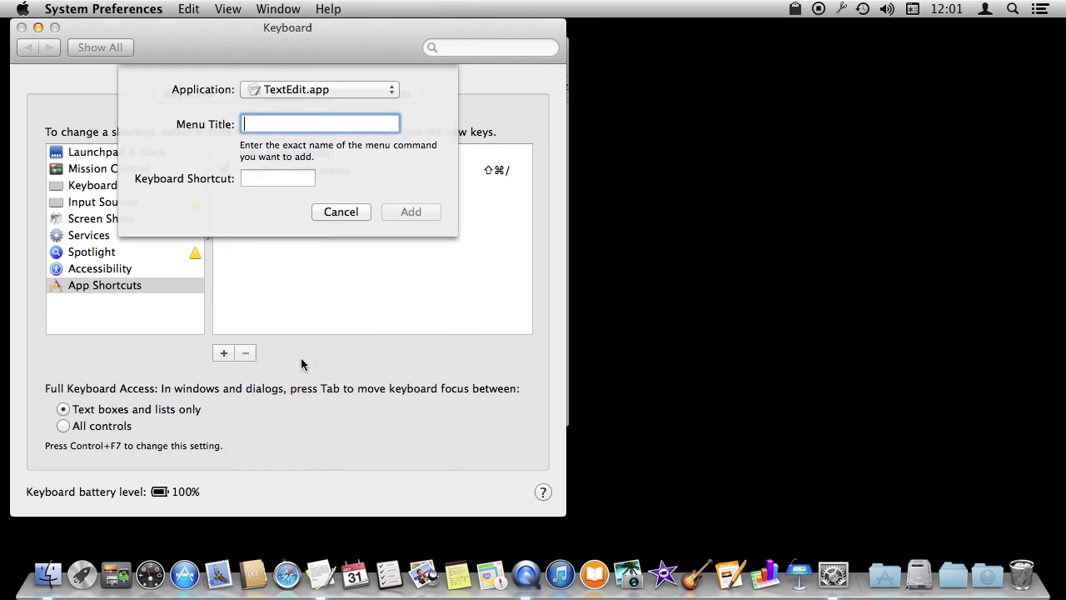
# - Enter menu title Outline with shortcut ⌃⌥⌘O and add it
pyautogui.write('Outline')
pyautogui.click(280, 177)
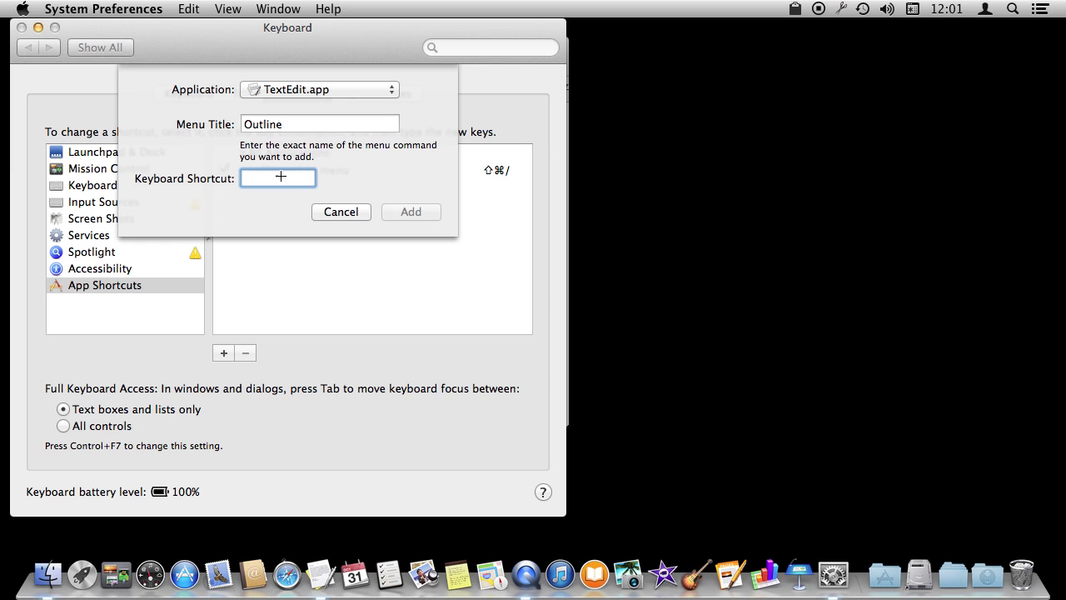
pyautogui.press('ctrl+alt+super+o')
pyautogui.click(414, 212)
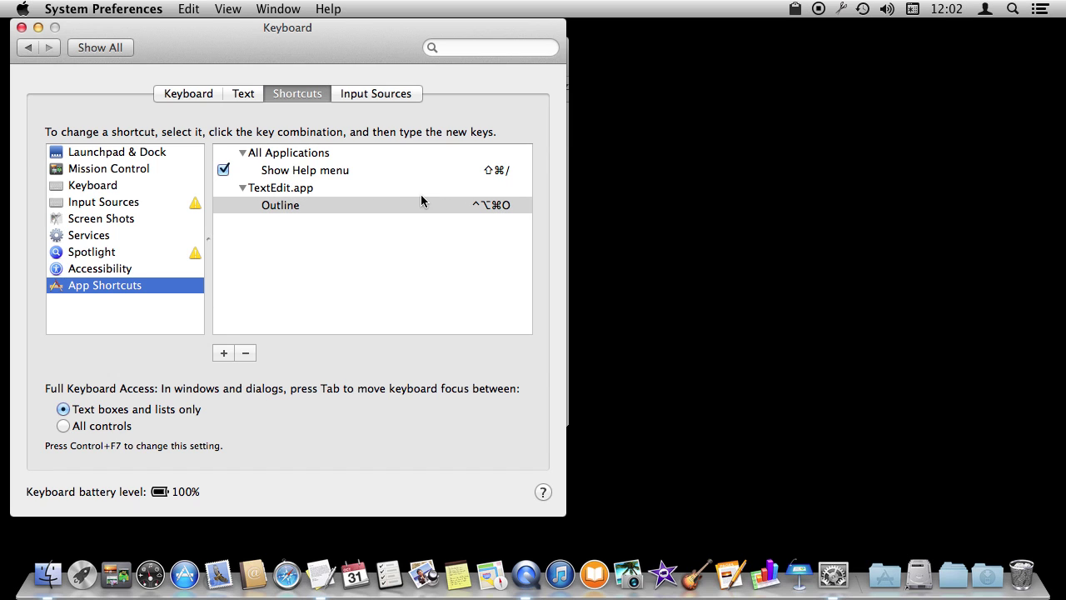
# - Bring TextEdit forward and confirm the Font menu lists Outline as ⌃⌥⌘O
pyautogui.click(320, 573)
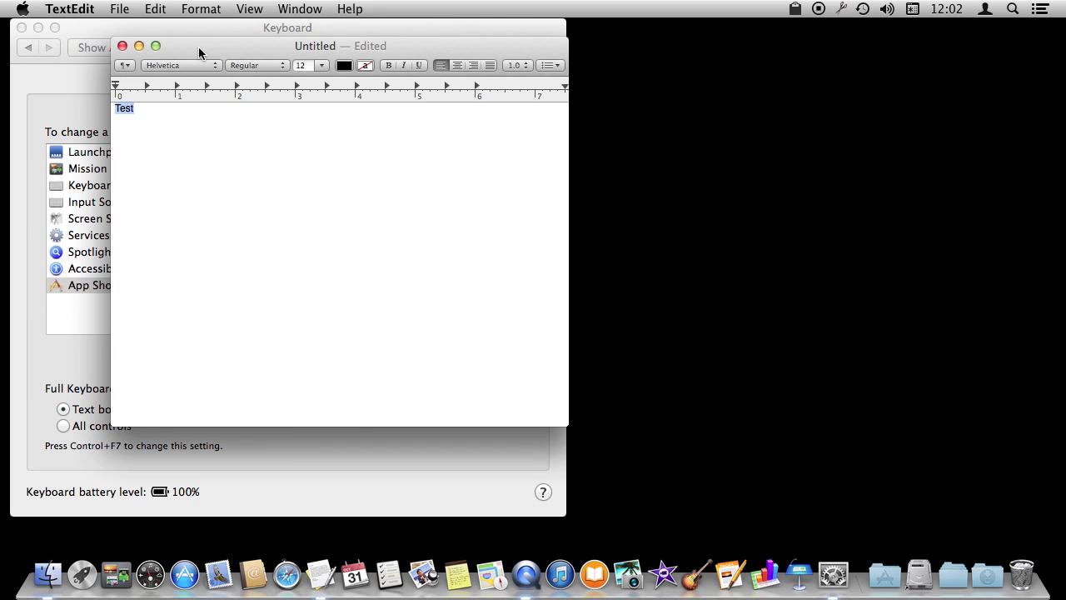
pyautogui.click(200, 8)
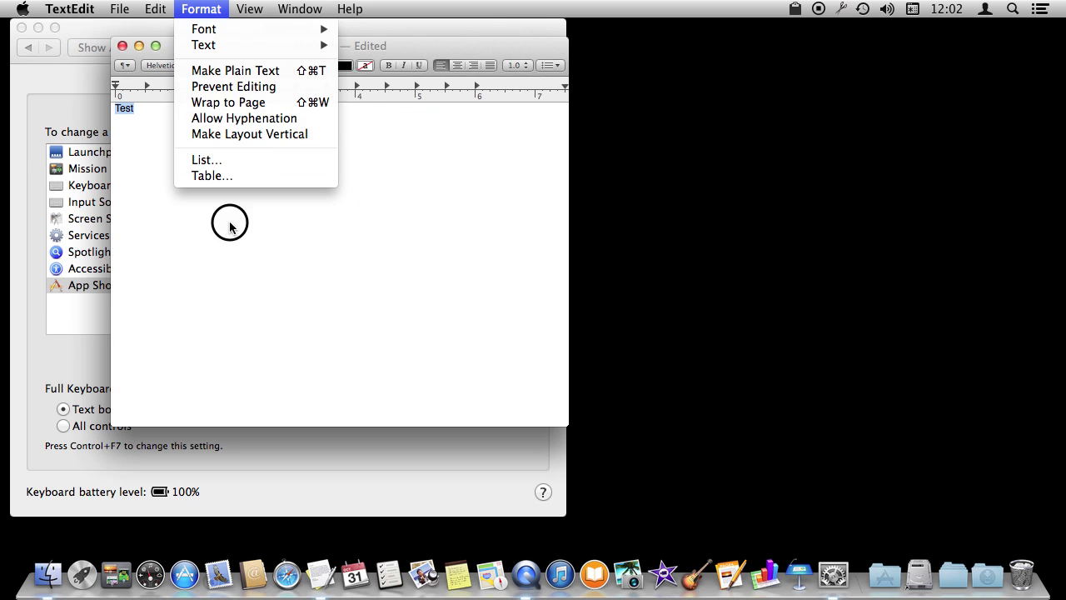
pyautogui.click(207, 305)
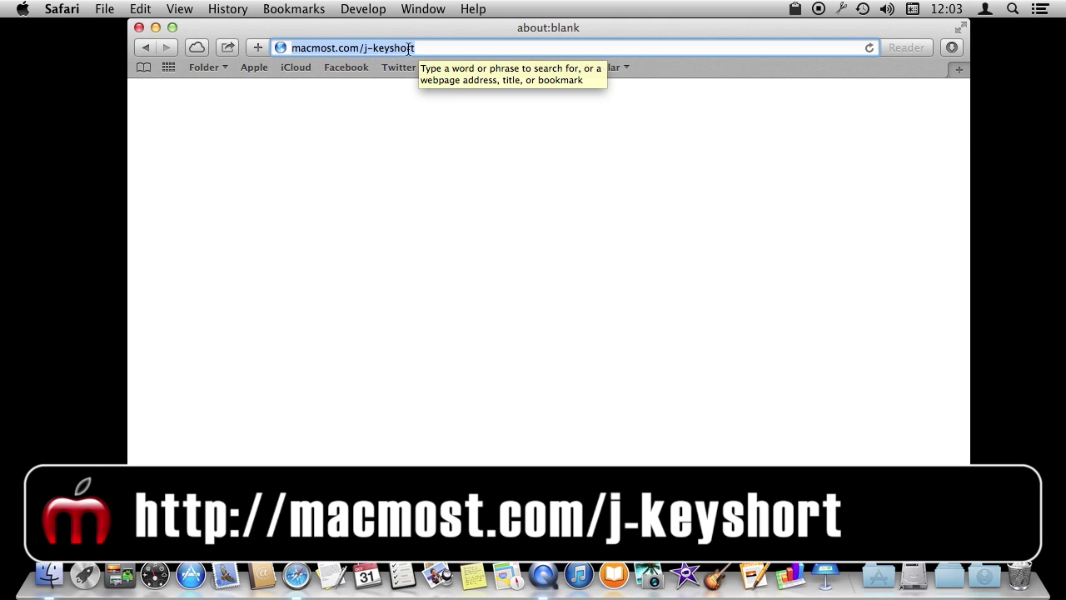
# - Load macmost.com/j-keyshort, follow the Mavericks printable shortcuts link, and open its PDF
pyautogui.click(434, 48)
pyautogui.press('Return')
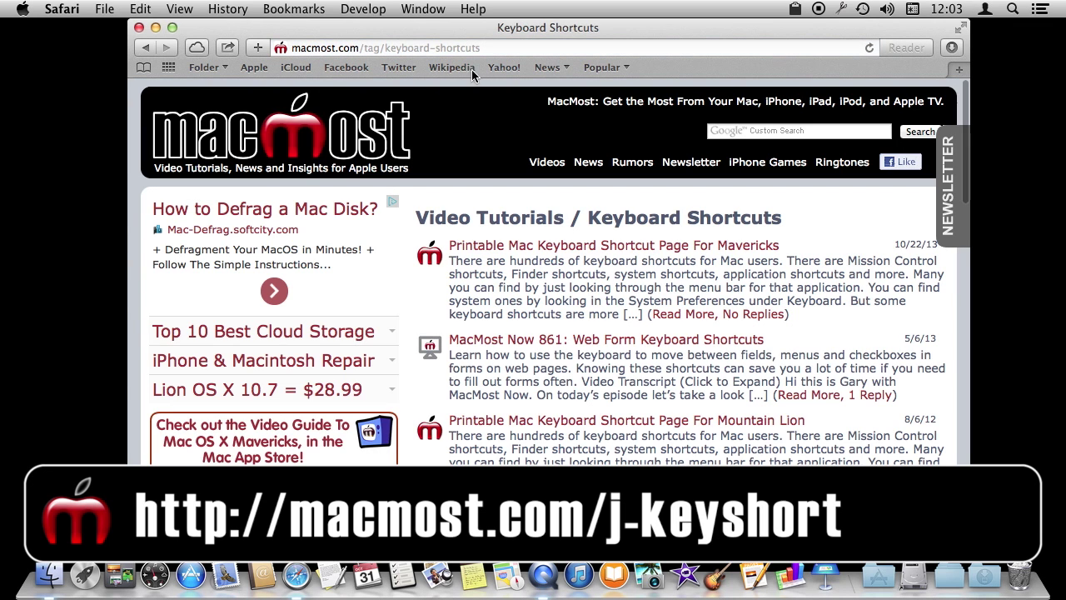
pyautogui.click(627, 248)
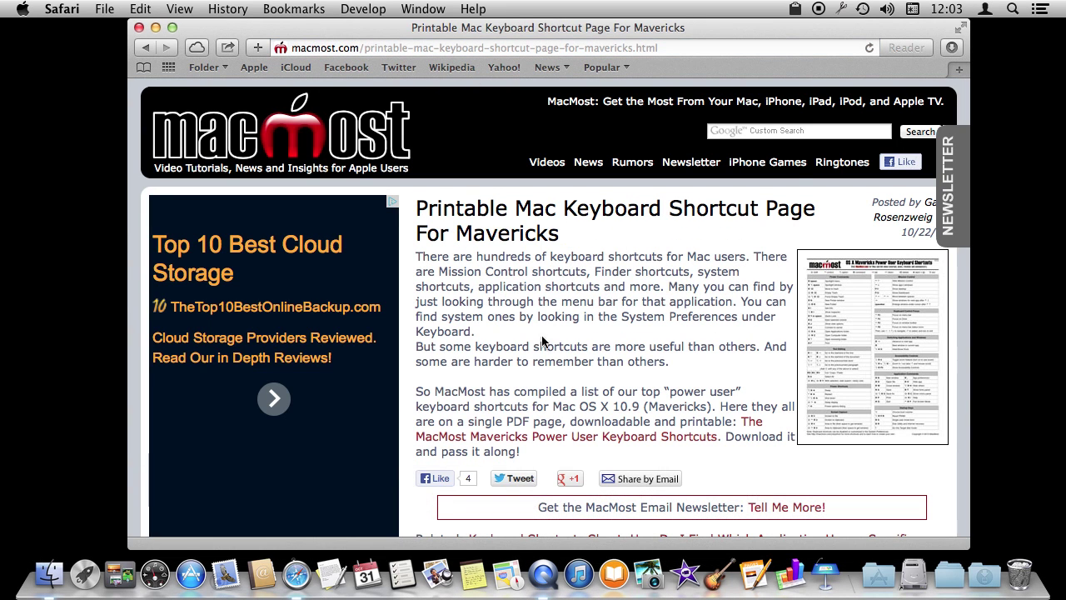
pyautogui.click(820, 379)
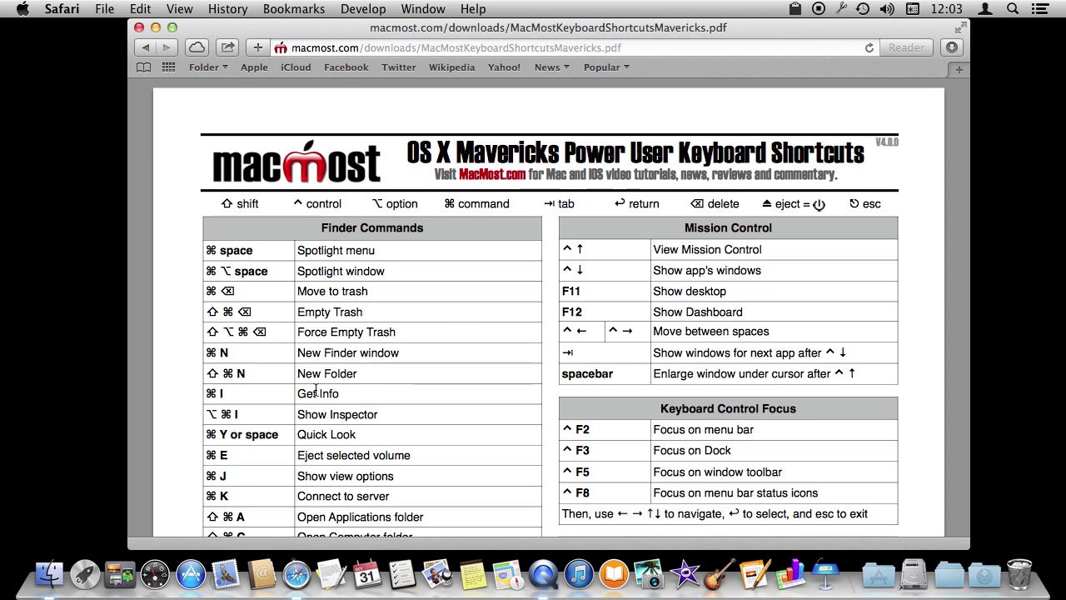
pyautogui.scroll(-10, 316, 390)
pyautogui.scroll(-2, 315, 390)
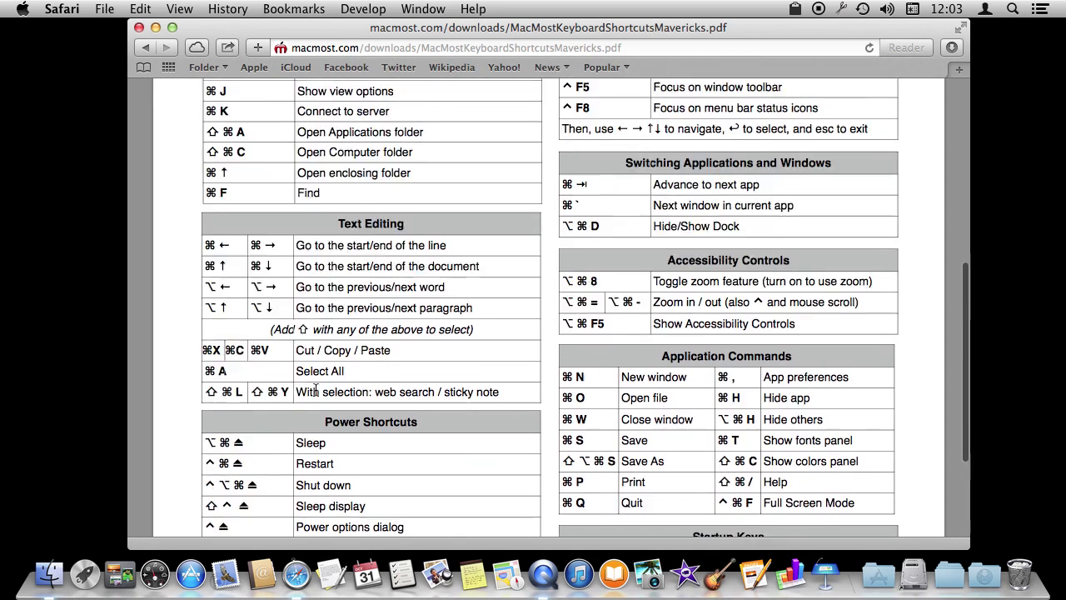
pyautogui.scroll(10, 317, 391)
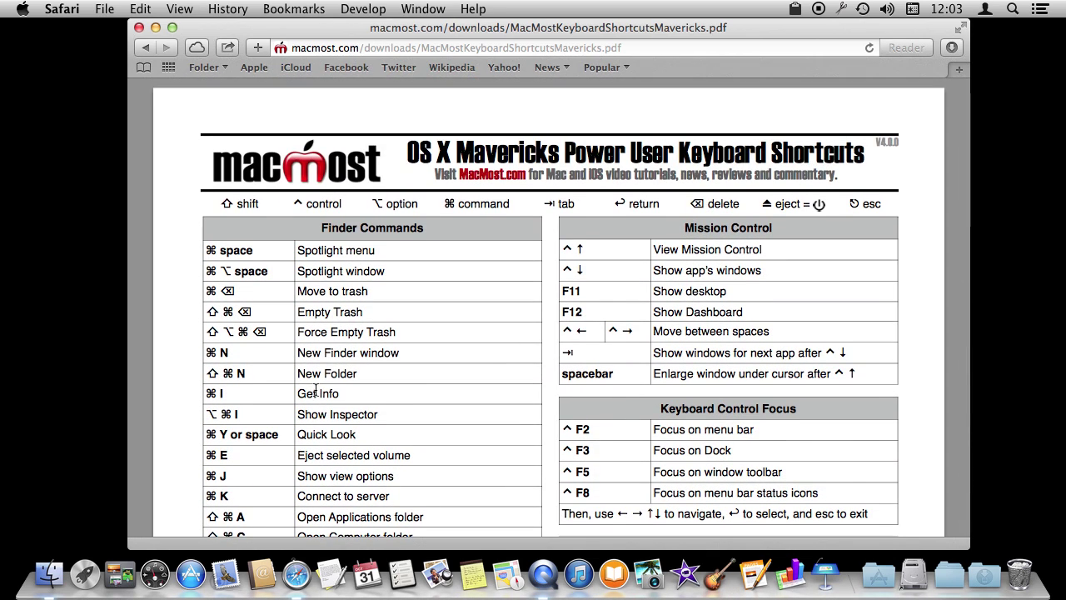